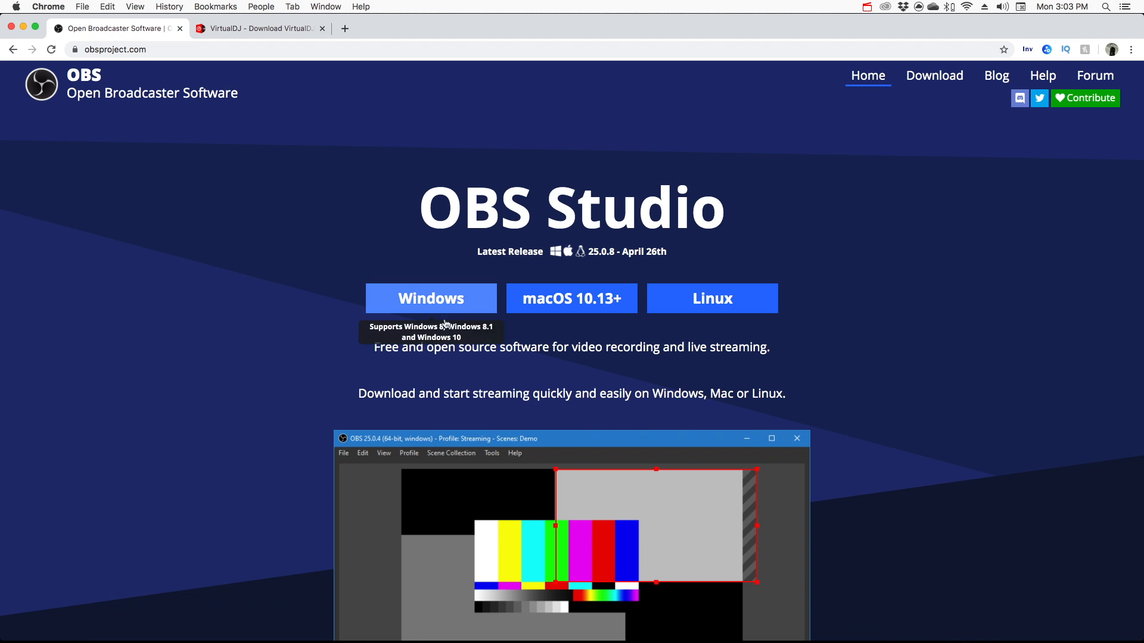
Step: Download the macOS 10.13+ version of OBS Studio and open the downloaded obs-mac-25.0.8.dmg installer
left_click(566, 306)
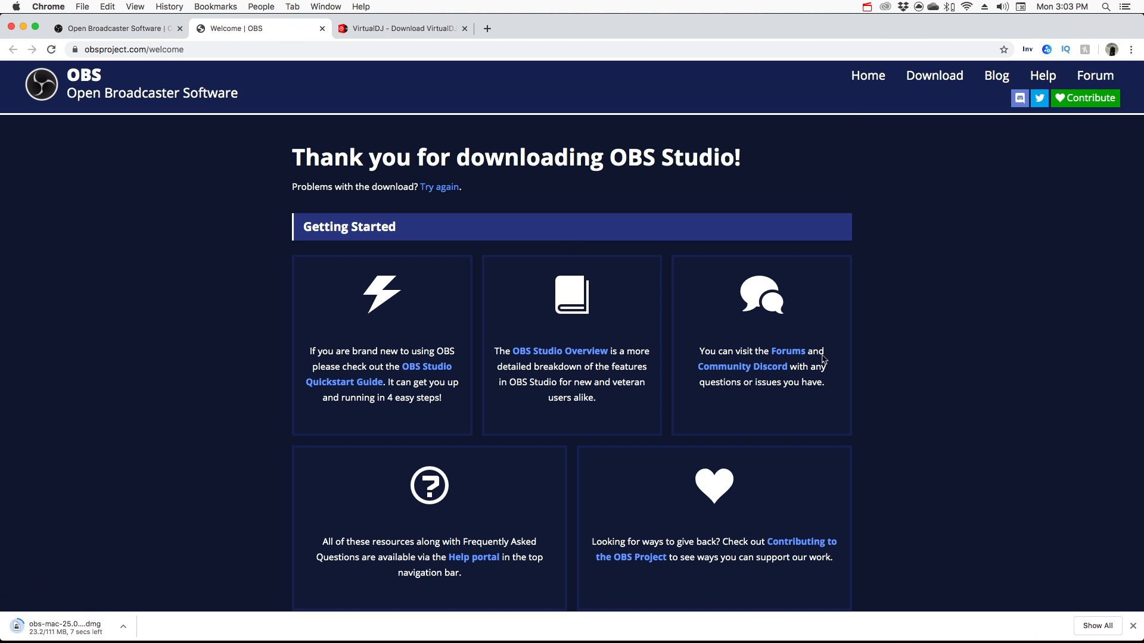
left_click(977, 620)
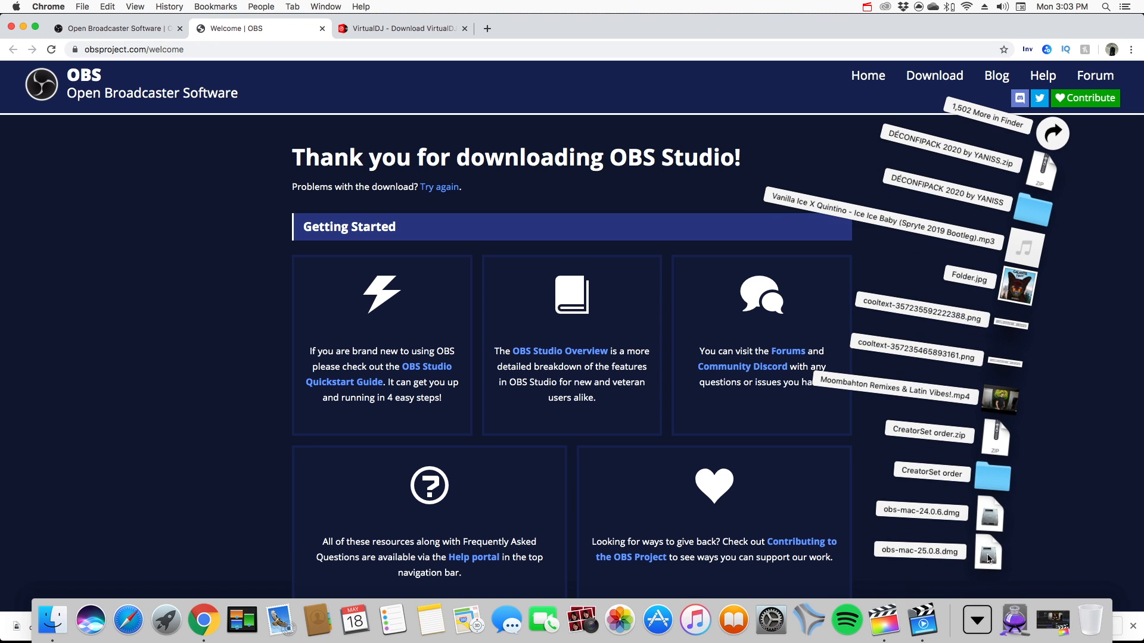
left_click(987, 558)
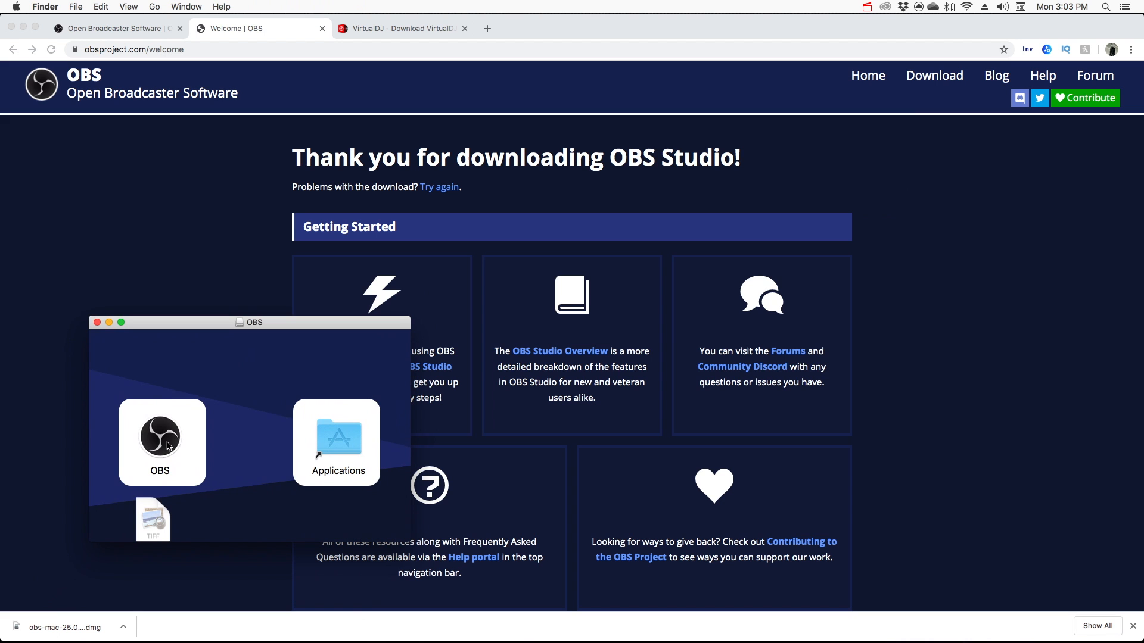
Step: Try to copy OBS from the disk image into Applications, stop the replacement of the existing copy, and close the installer window
left_click_drag(168, 447, 338, 447)
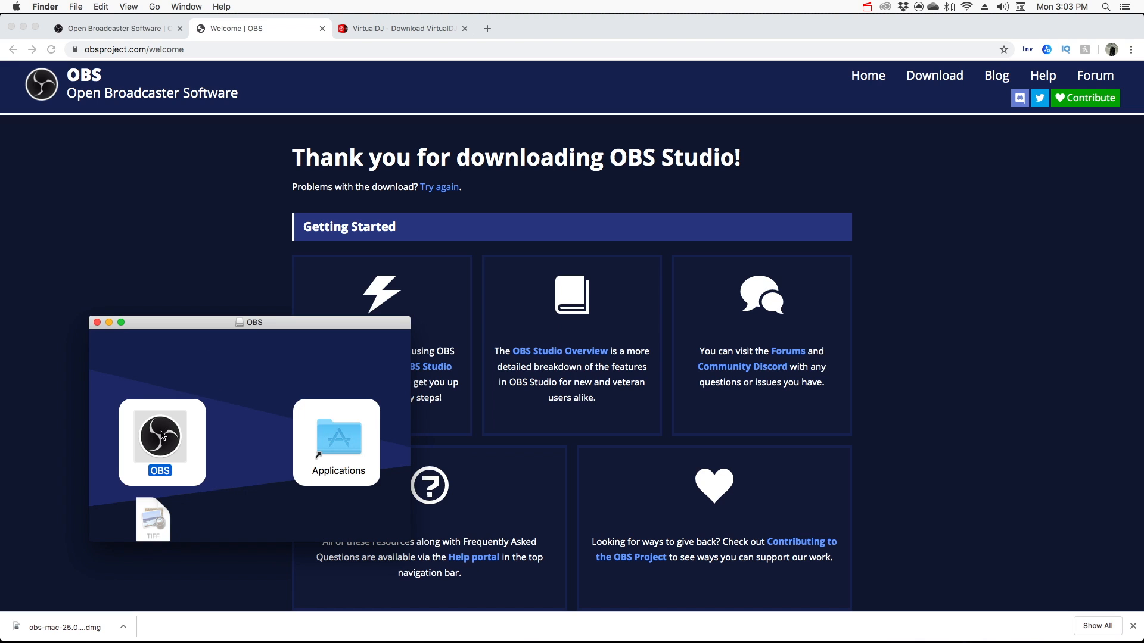
left_click_drag(164, 434, 337, 441)
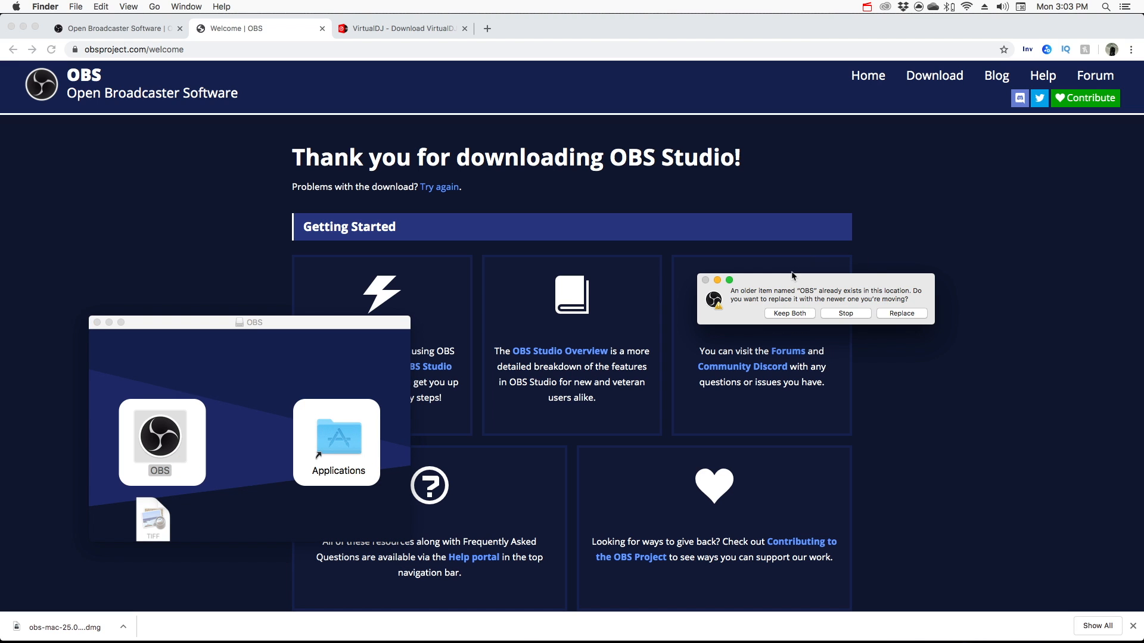
left_click(846, 315)
left_click(98, 323)
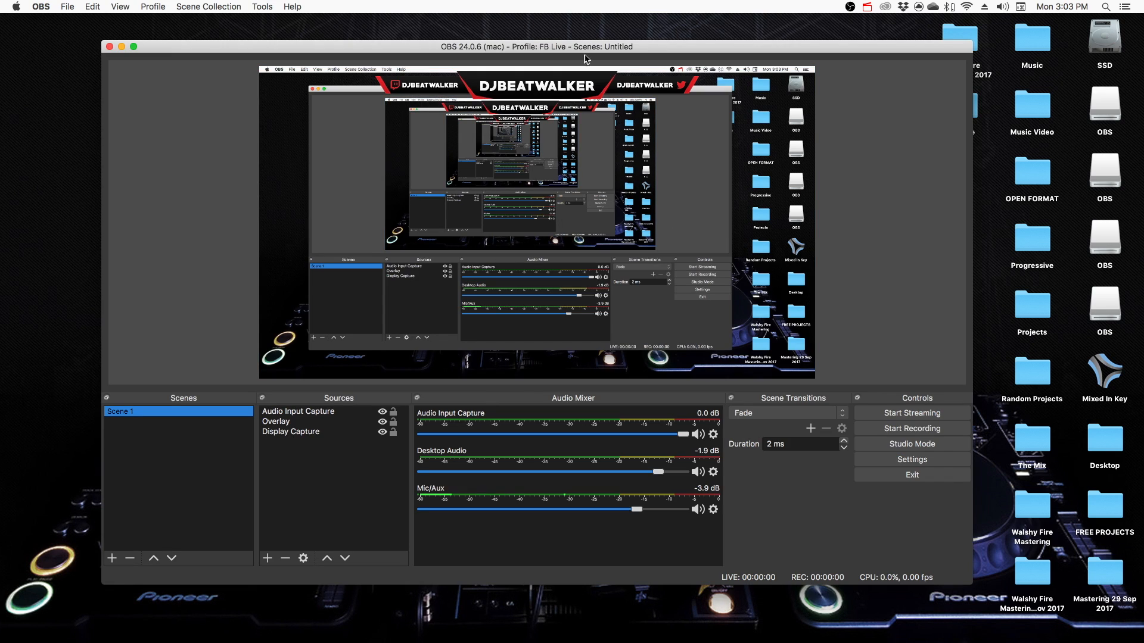
Step: Reposition the OBS window on the desktop and add a new scene named "Test"
left_click_drag(586, 50, 620, 69)
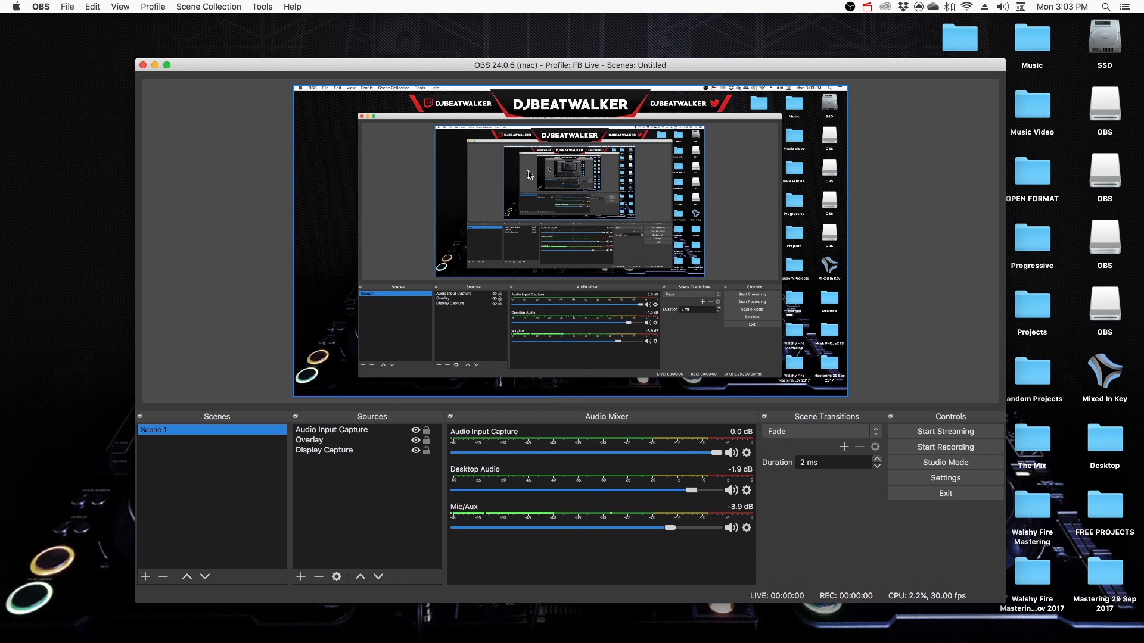
left_click_drag(560, 70, 548, 65)
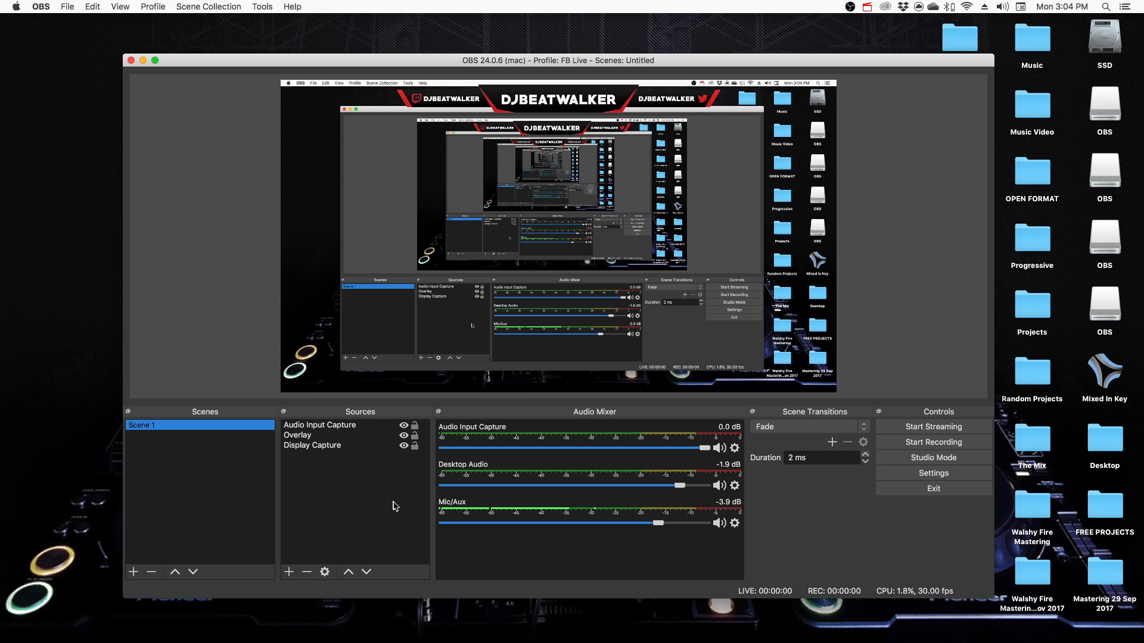
left_click(134, 571)
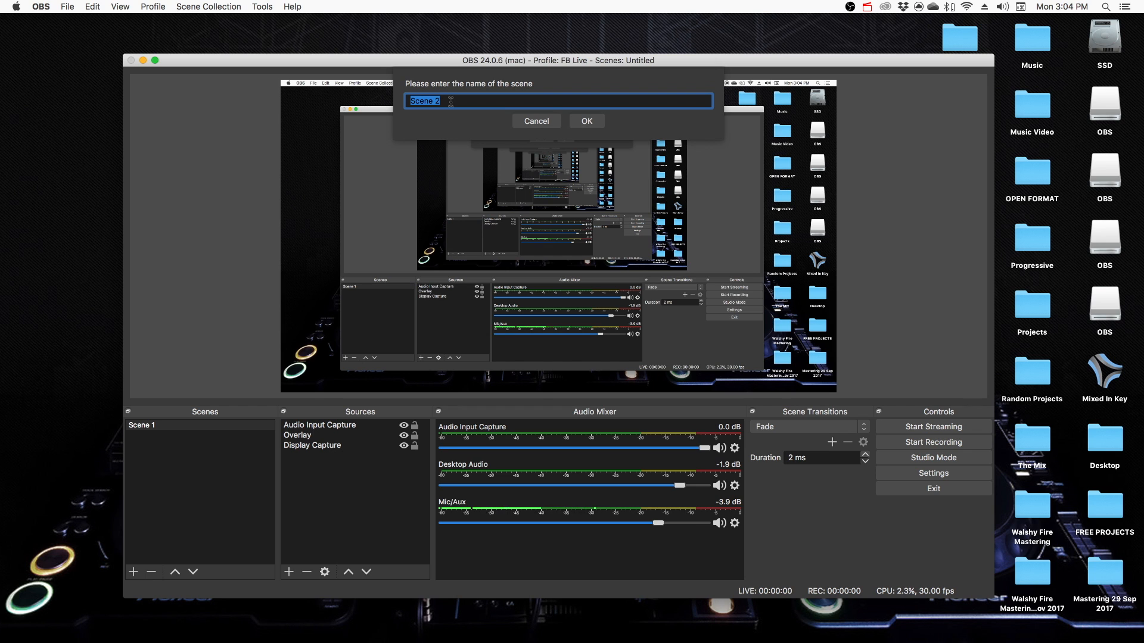
type("Test")
left_click(587, 121)
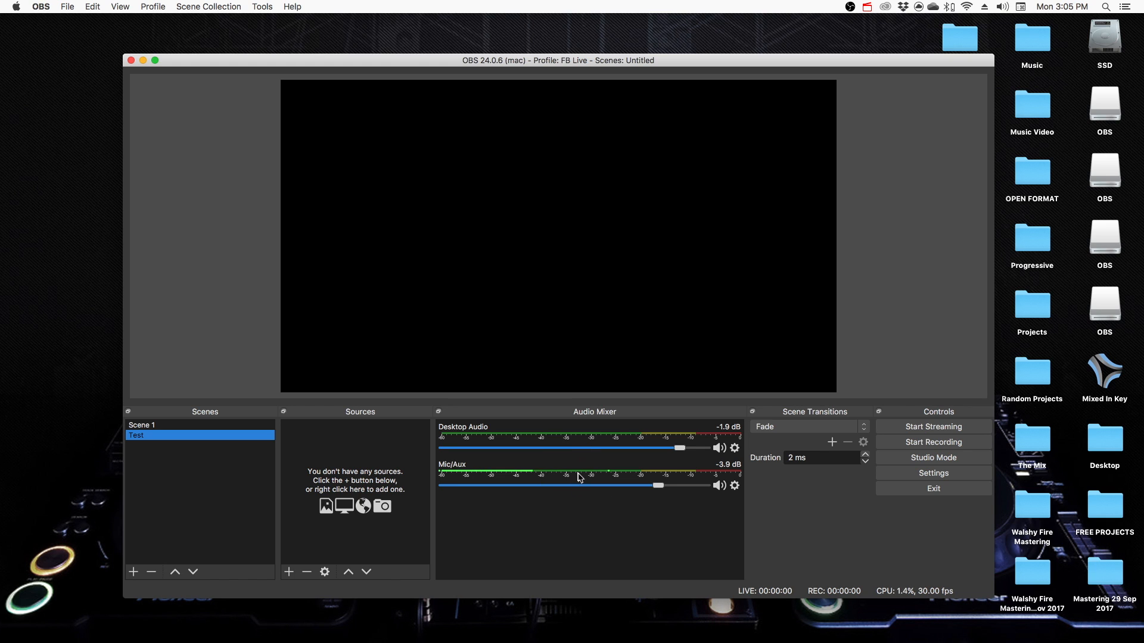
Step: Review the input device in the Mic/Aux audio properties and accept it as it is
left_click(734, 485)
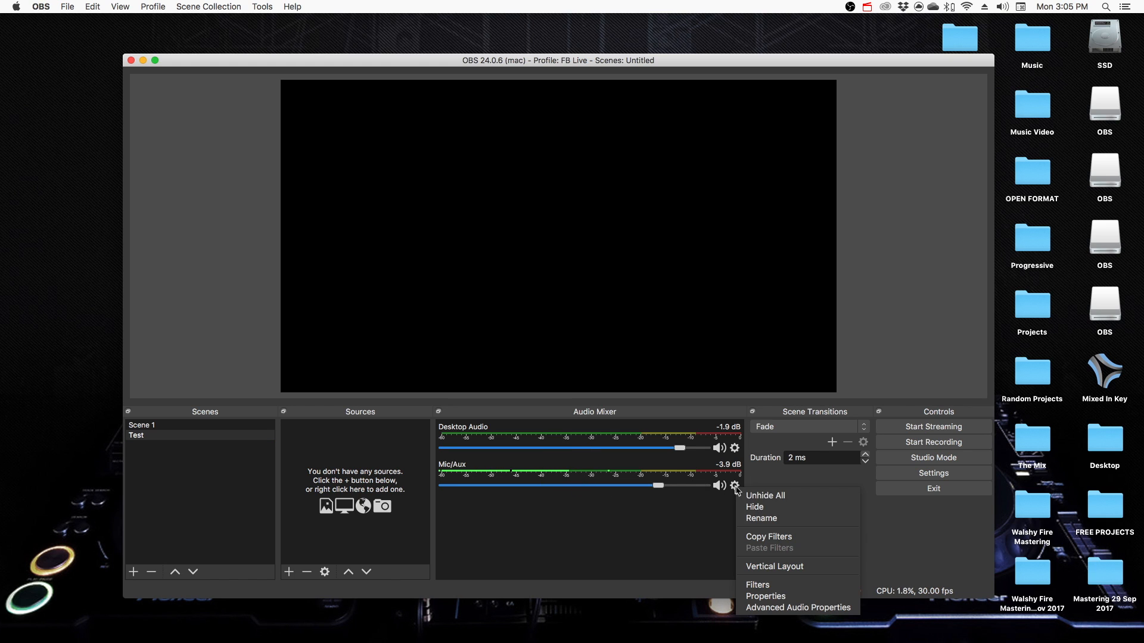
left_click(778, 597)
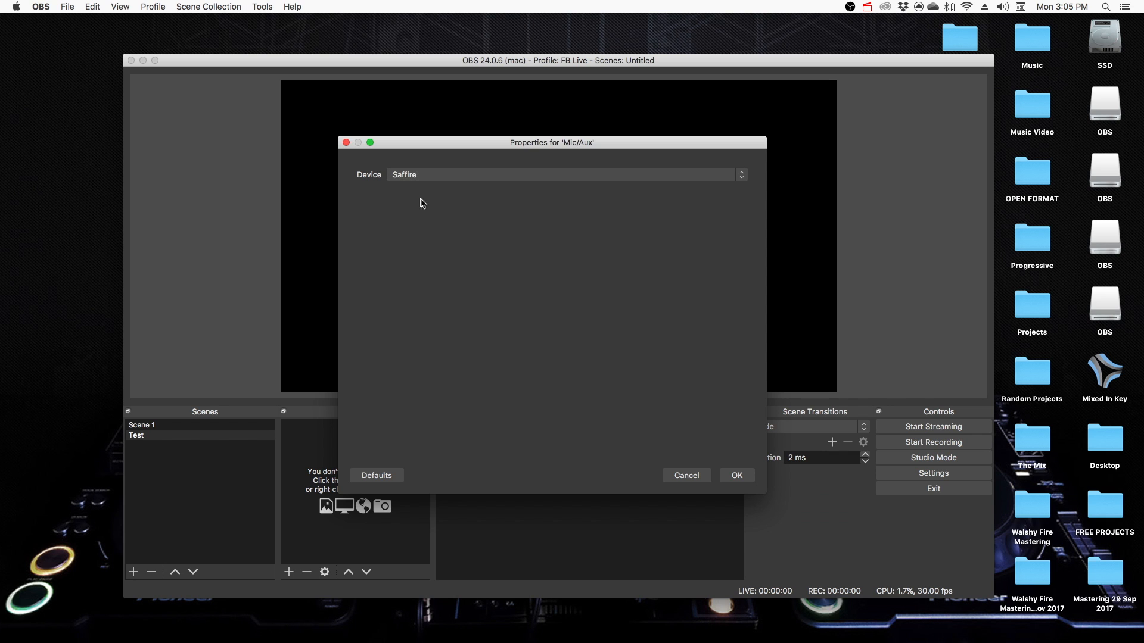
left_click(737, 474)
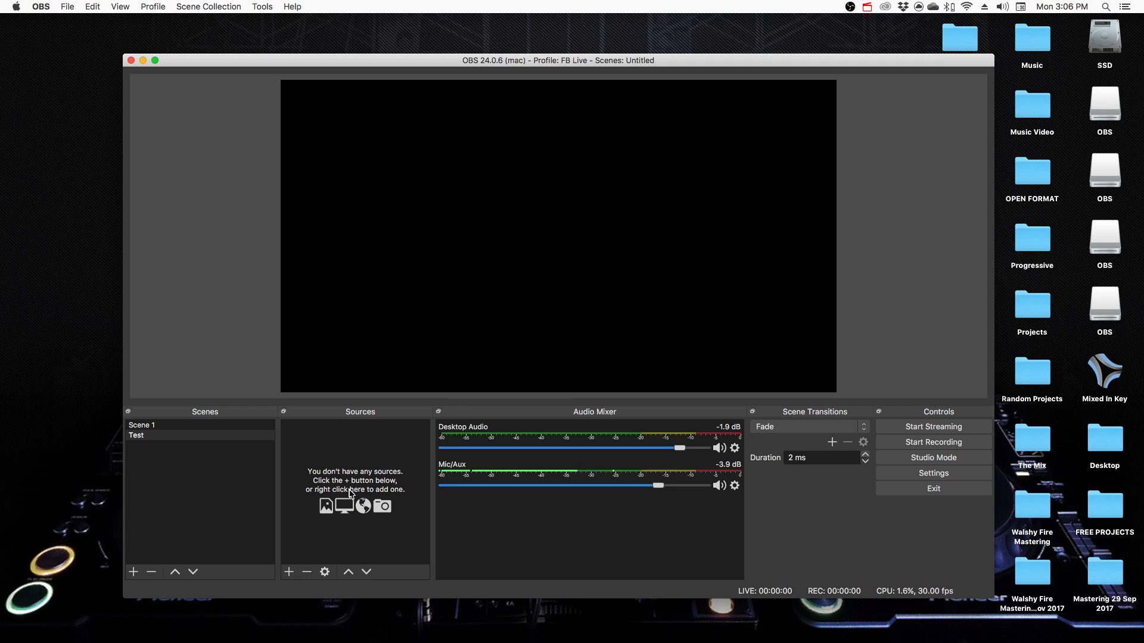
Step: Add a new Video Capture Device source using the HD Pro Webcam C920 and enlarge it to fill the canvas
left_click(288, 572)
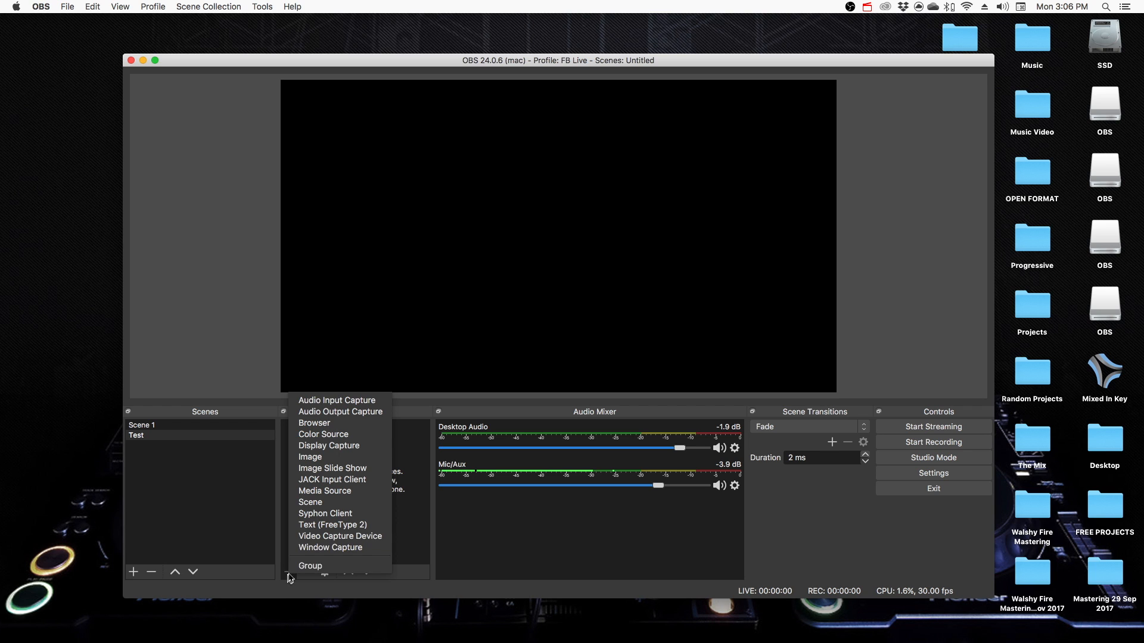
left_click(328, 536)
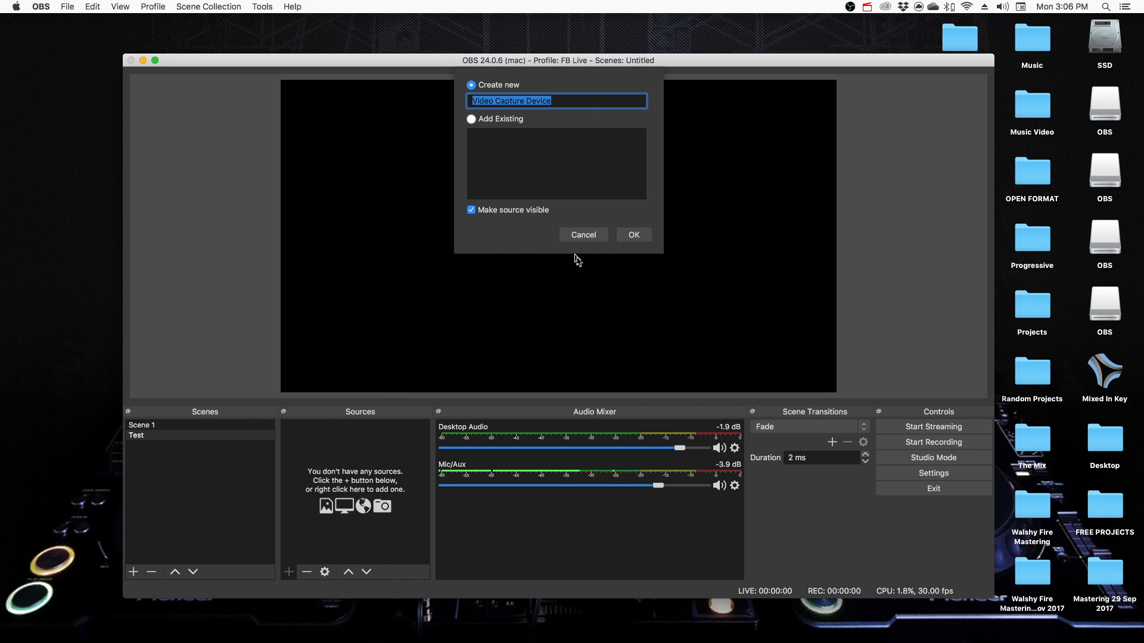
left_click(630, 234)
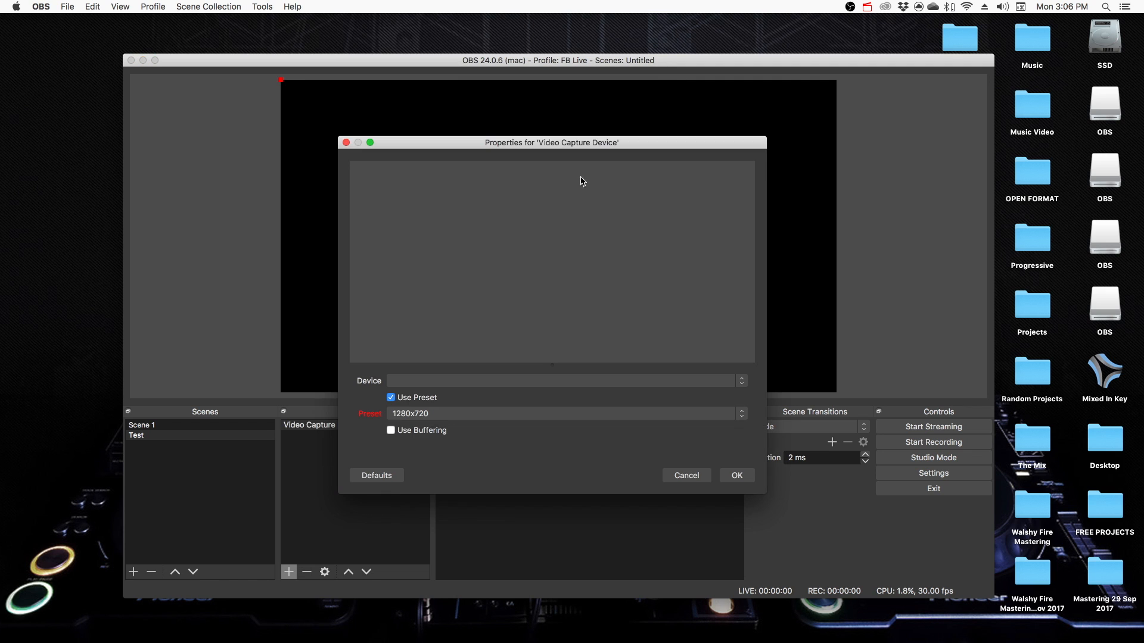
left_click(504, 382)
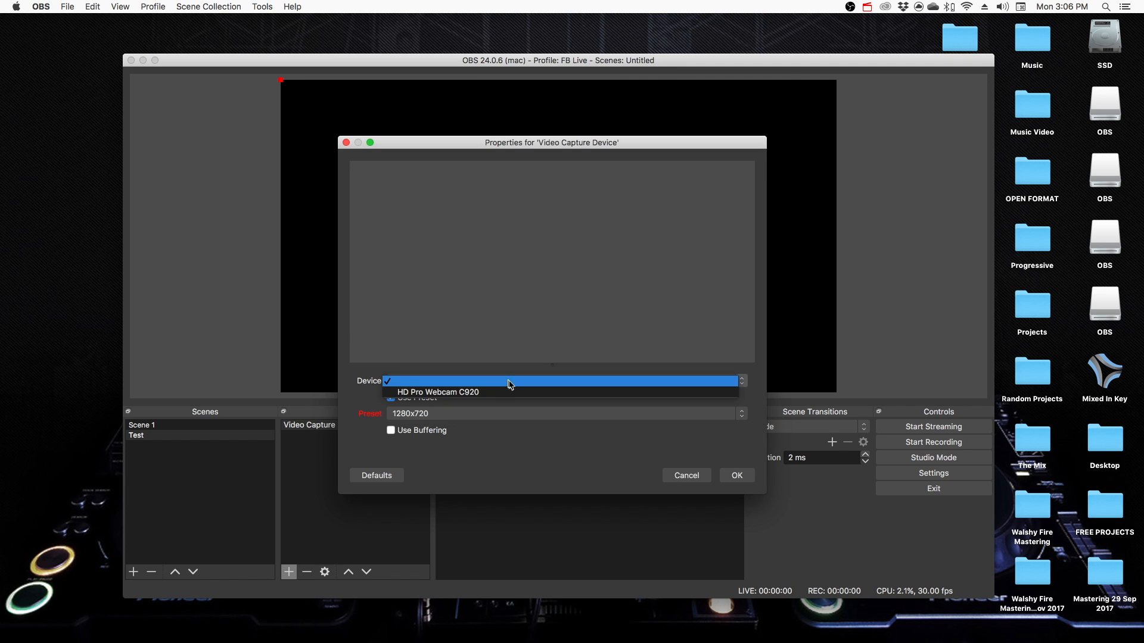
left_click(500, 393)
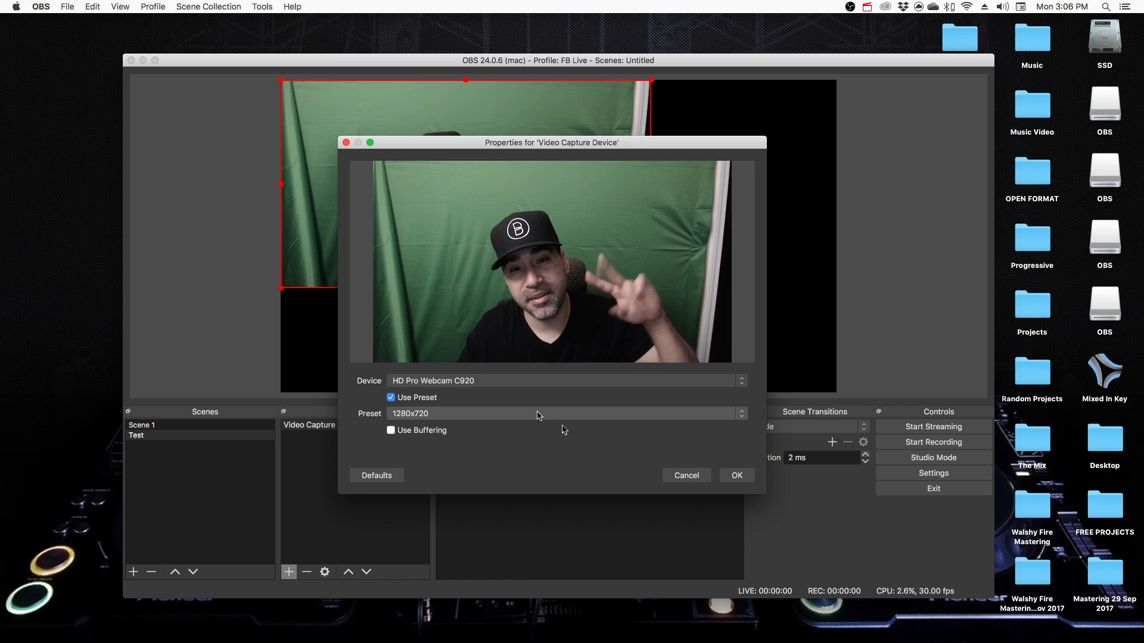
left_click(728, 475)
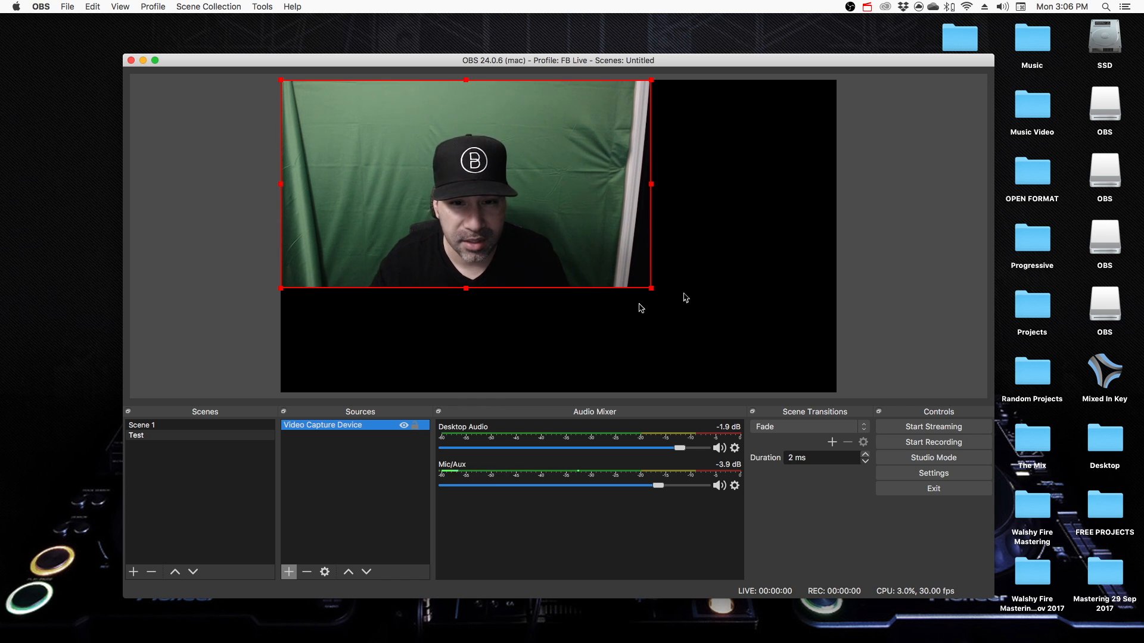
left_click_drag(651, 288, 837, 392)
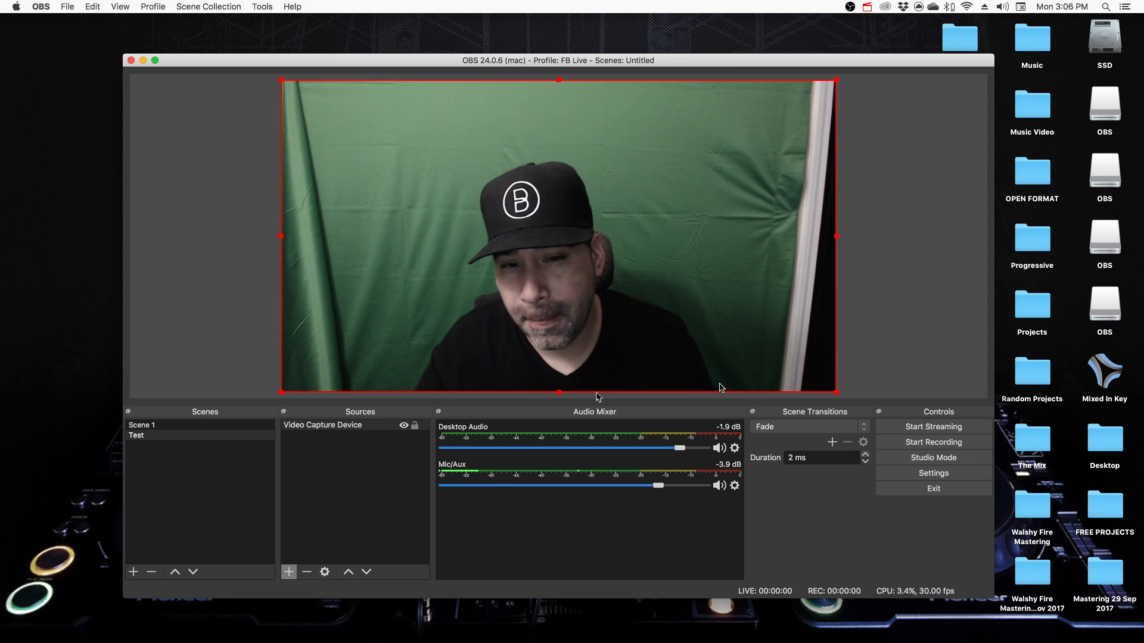
Step: Add a new Audio Input Capture source to the Test scene with Built-in Input as its device
left_click(289, 572)
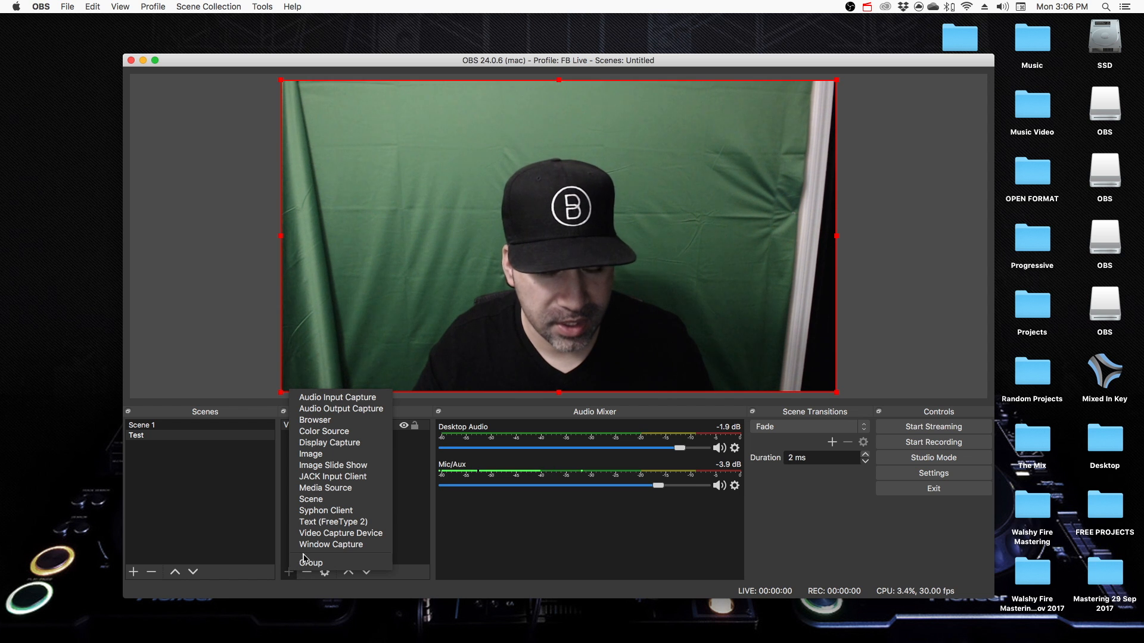
left_click(338, 397)
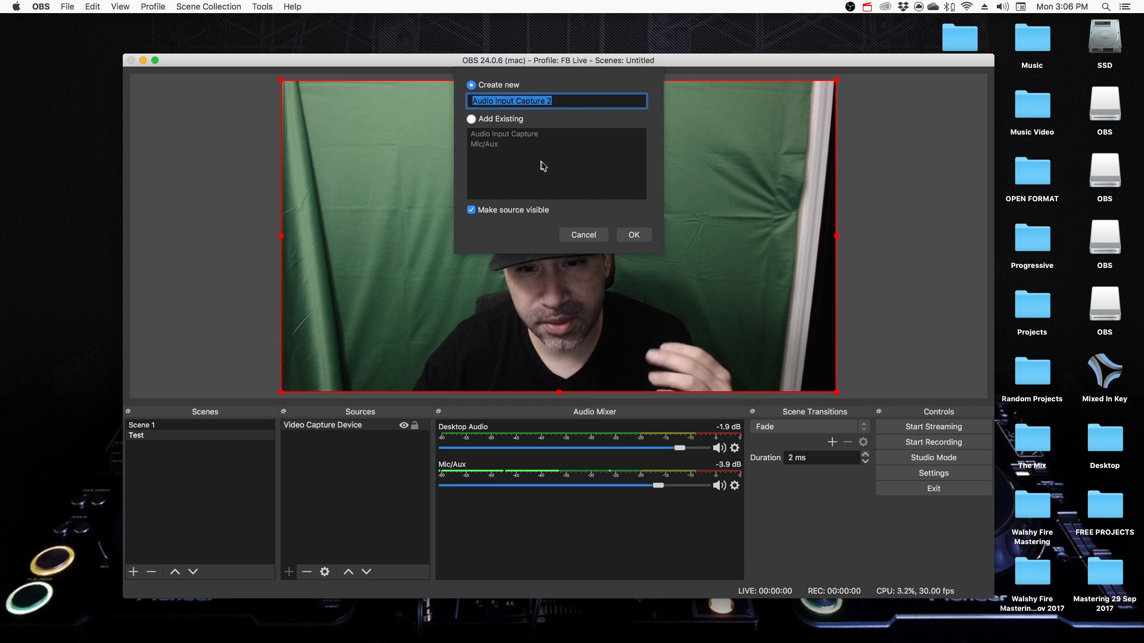
left_click(634, 235)
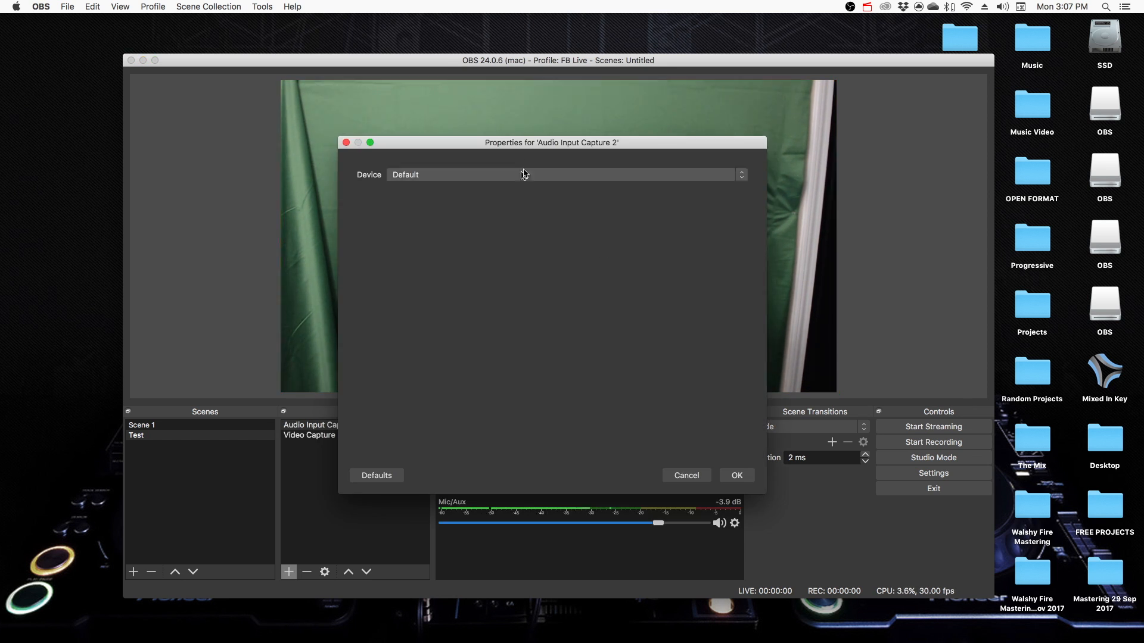
left_click(523, 174)
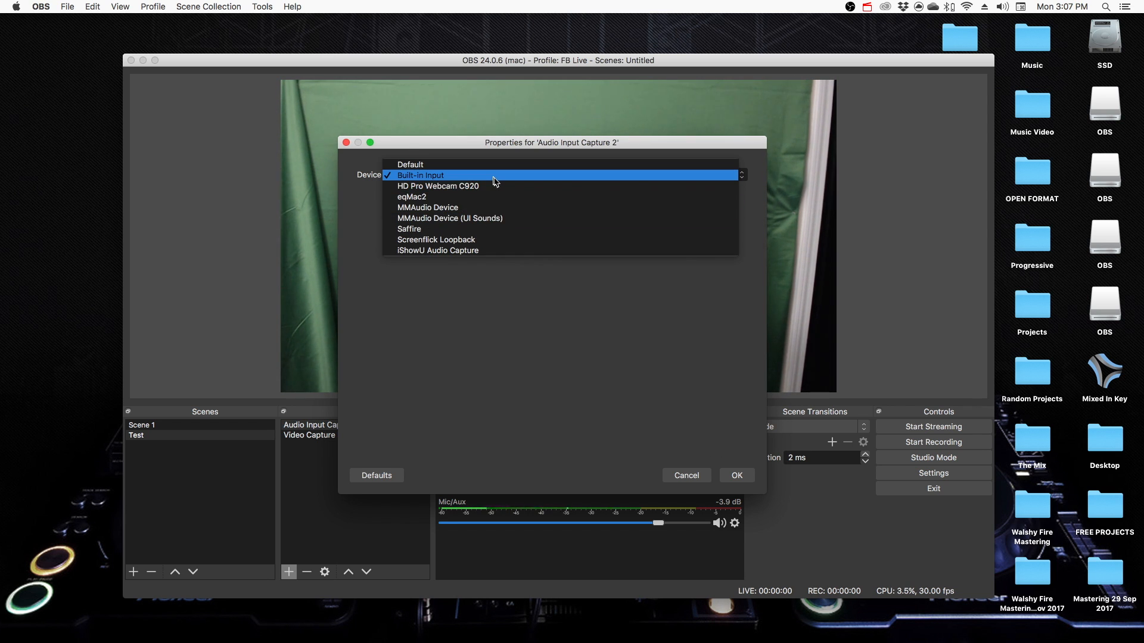
left_click(494, 176)
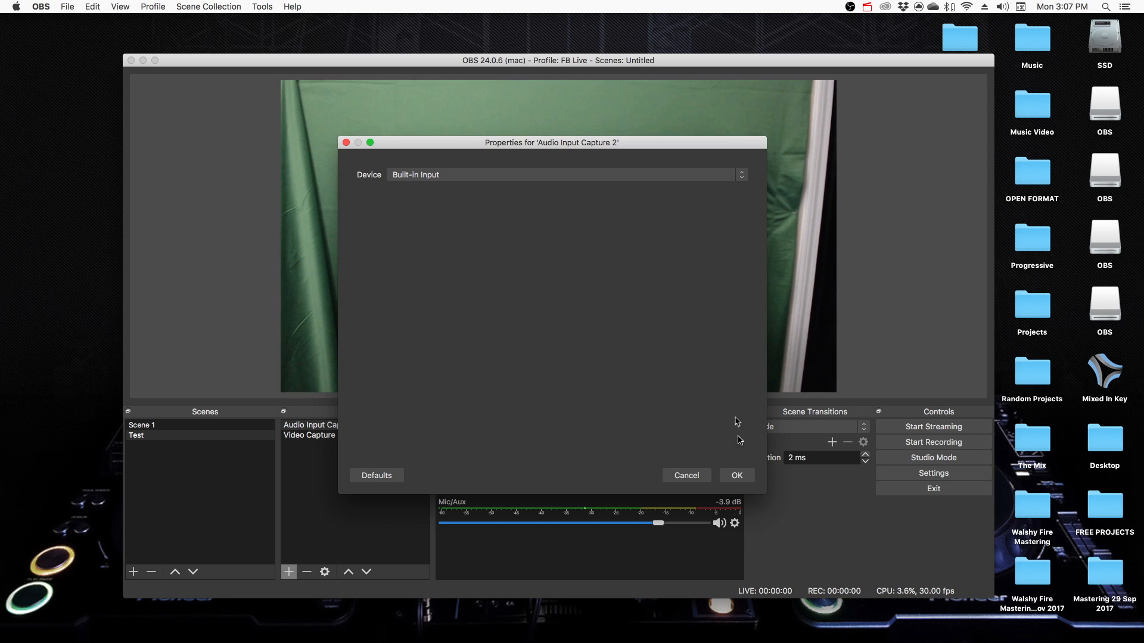
left_click(736, 476)
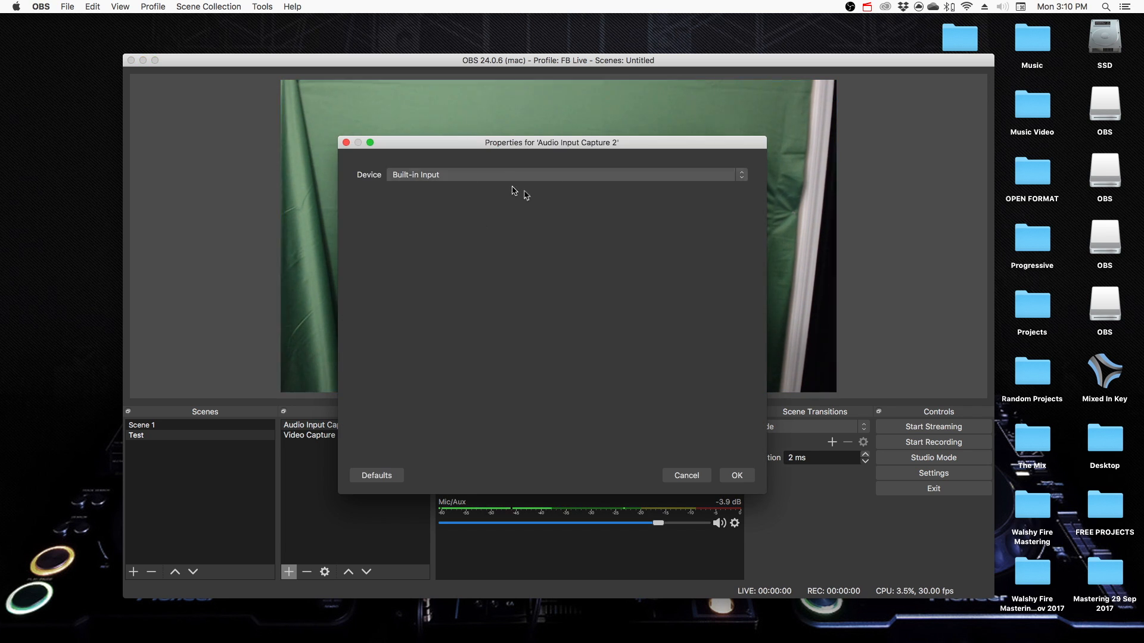
left_click(737, 476)
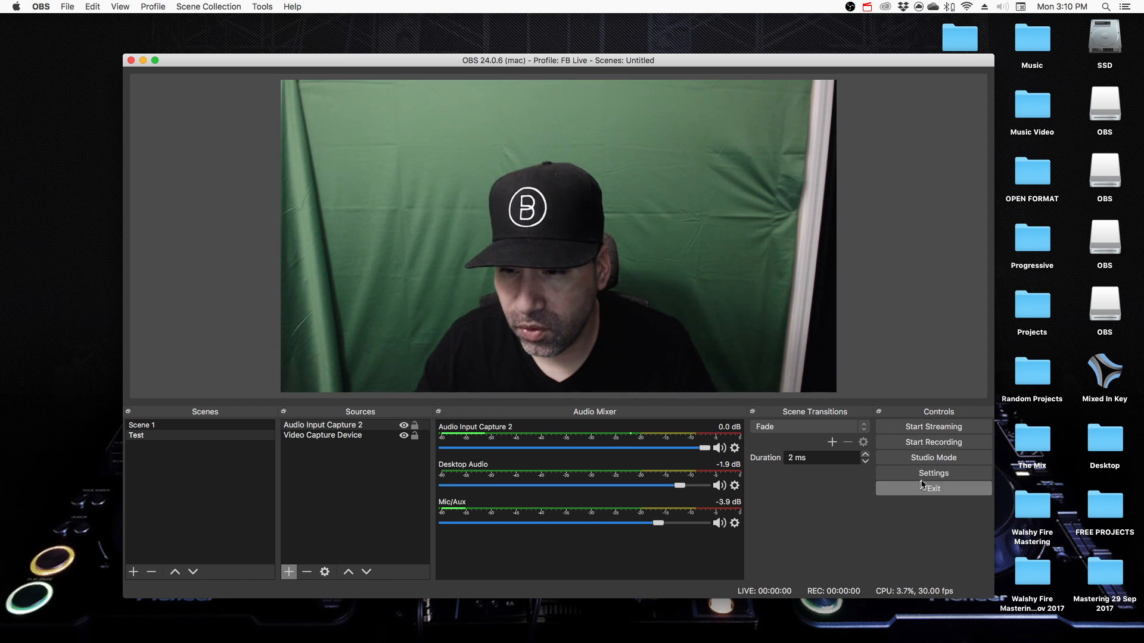
Step: Open the stream settings, look through the available services, and set the streaming service to Facebook Live
key("super+comma")
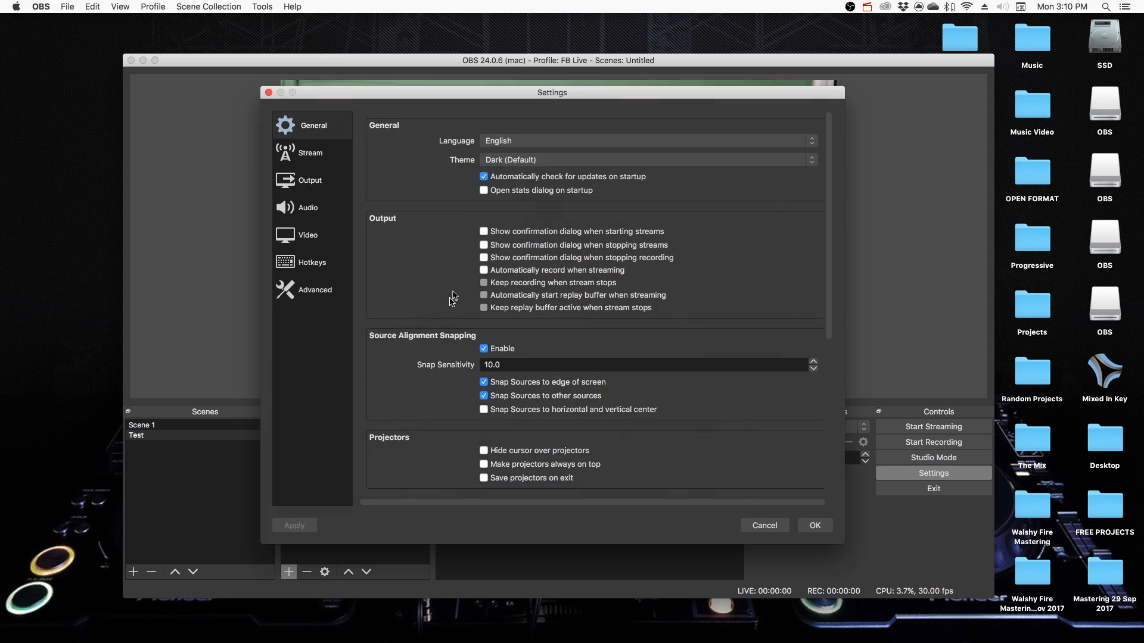
left_click(309, 156)
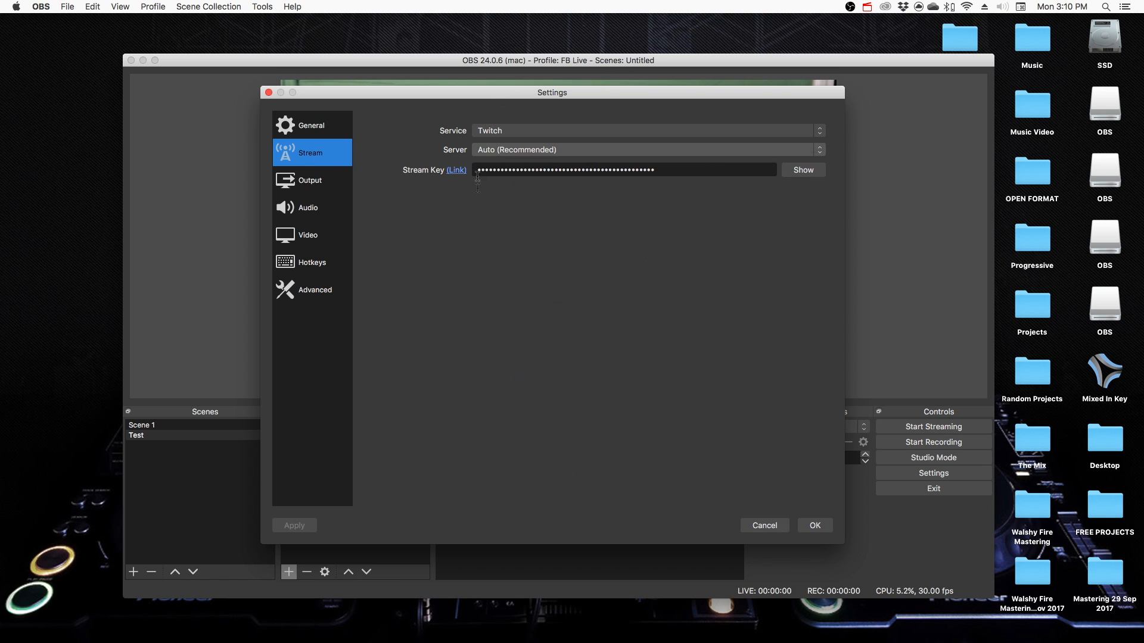
left_click(586, 131)
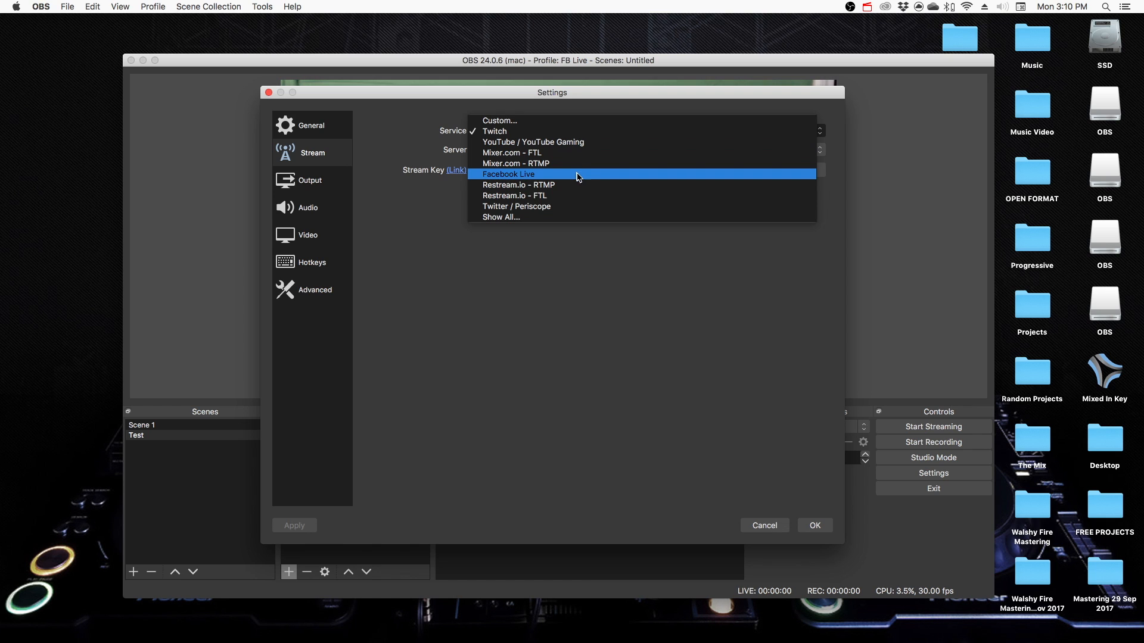
left_click(574, 132)
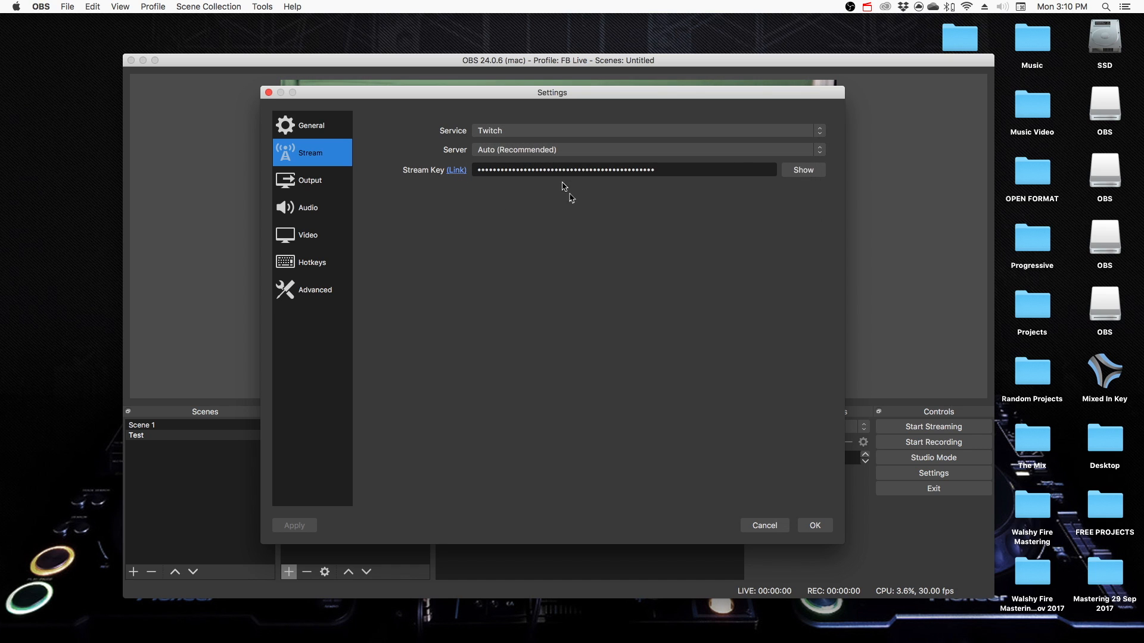
left_click(554, 129)
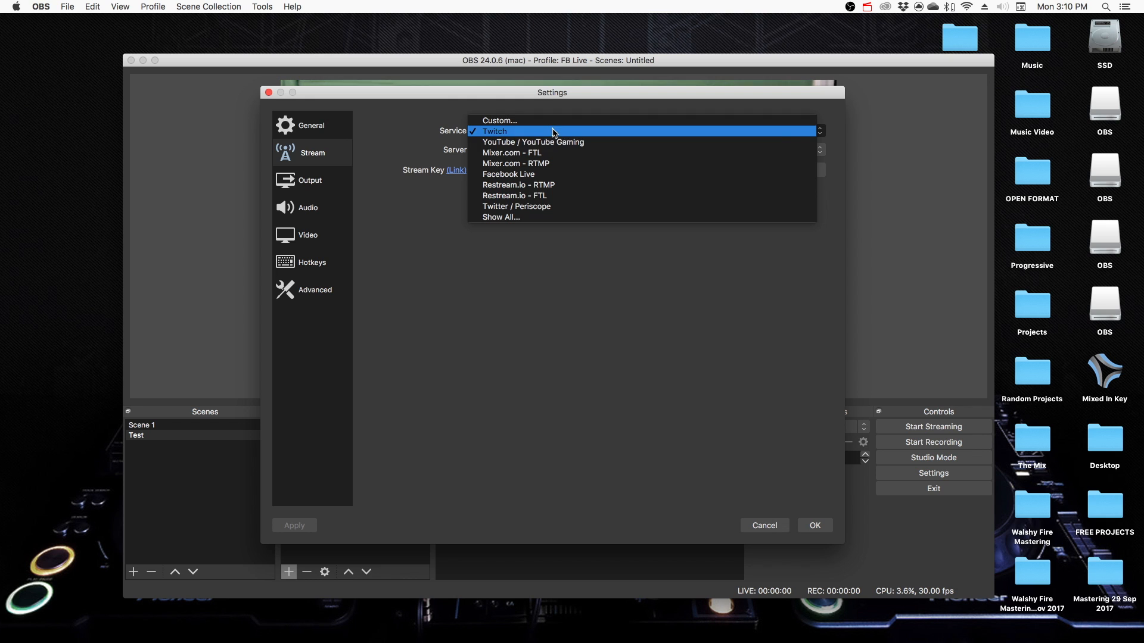
left_click(552, 143)
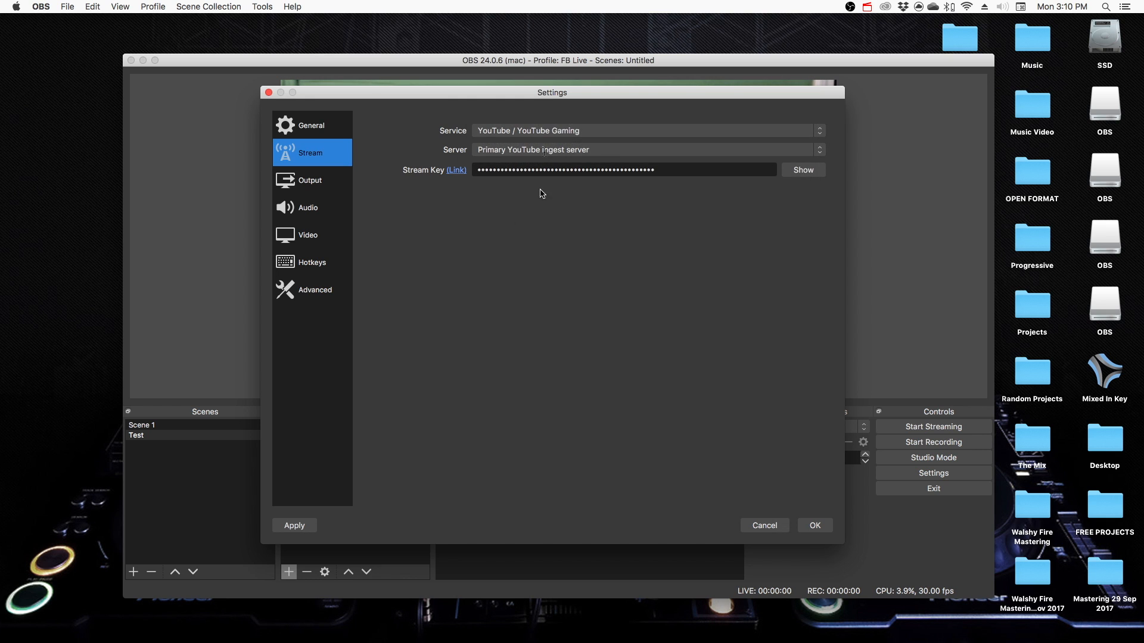
left_click(533, 131)
left_click(528, 164)
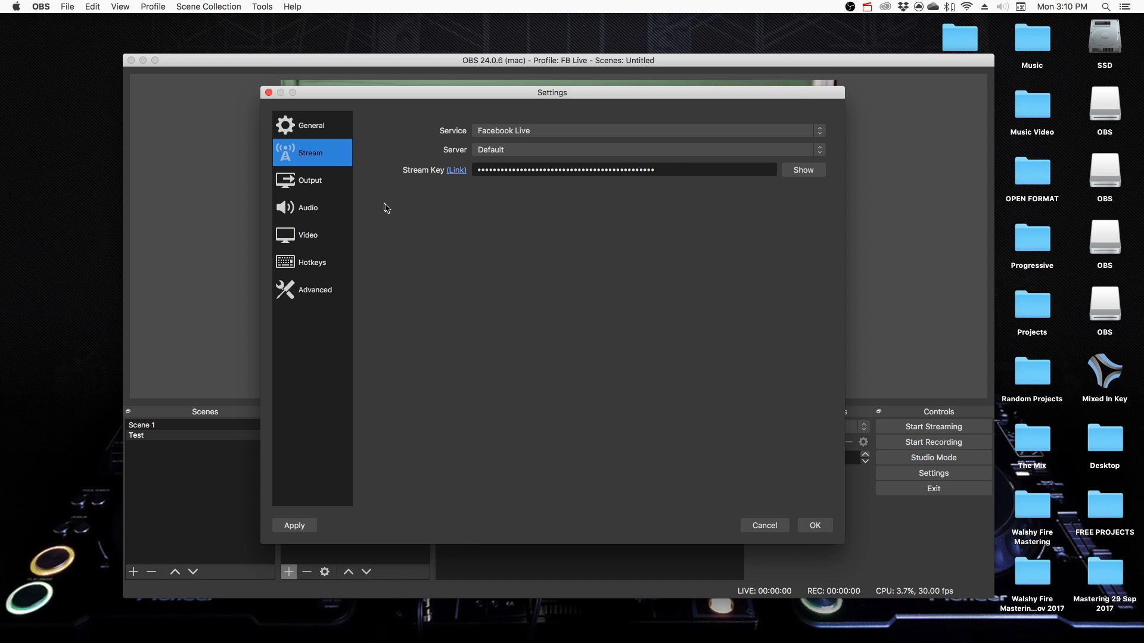
Step: Set the streaming video bitrate to 2000 Kbps in the output settings and keep Software (x264) as the encoder
left_click(330, 183)
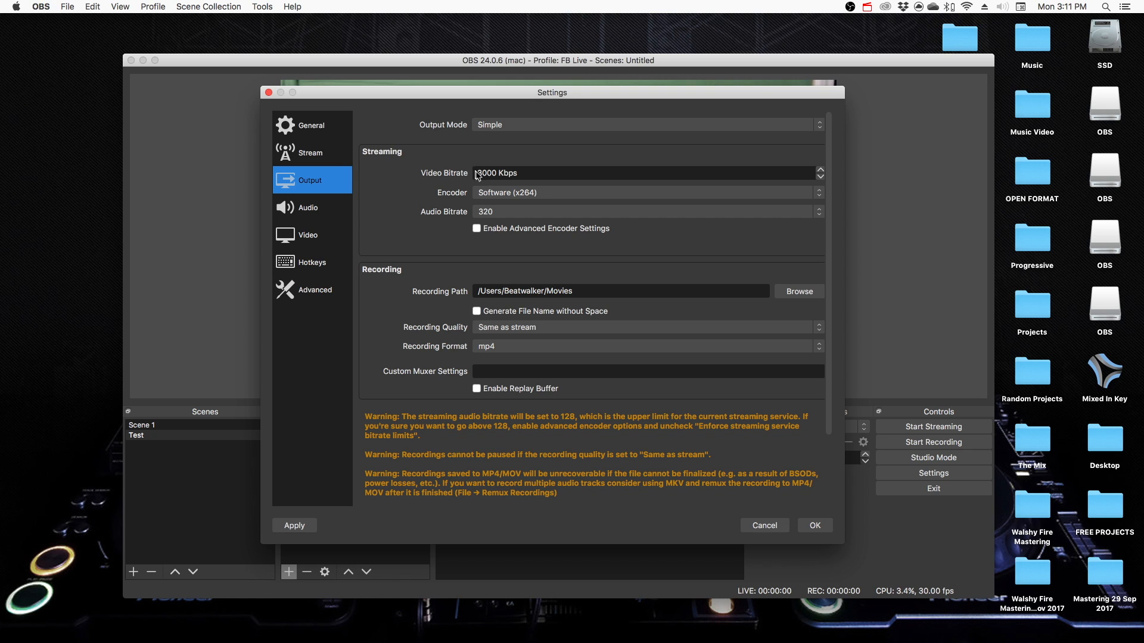
double_click(476, 174)
left_click(489, 174)
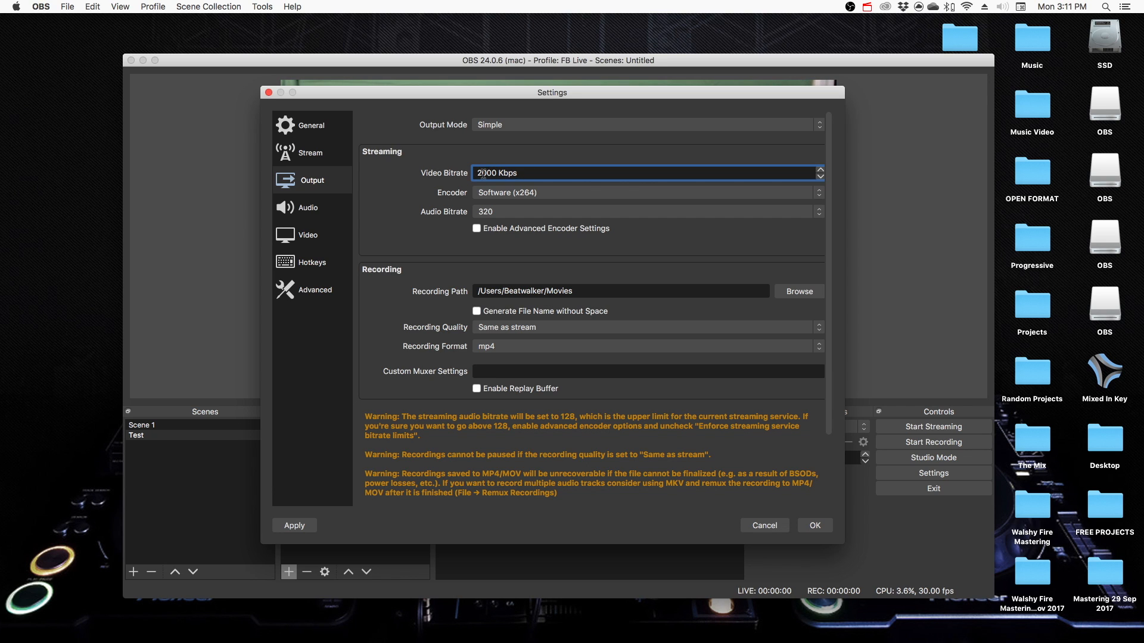
left_click(513, 193)
left_click(504, 196)
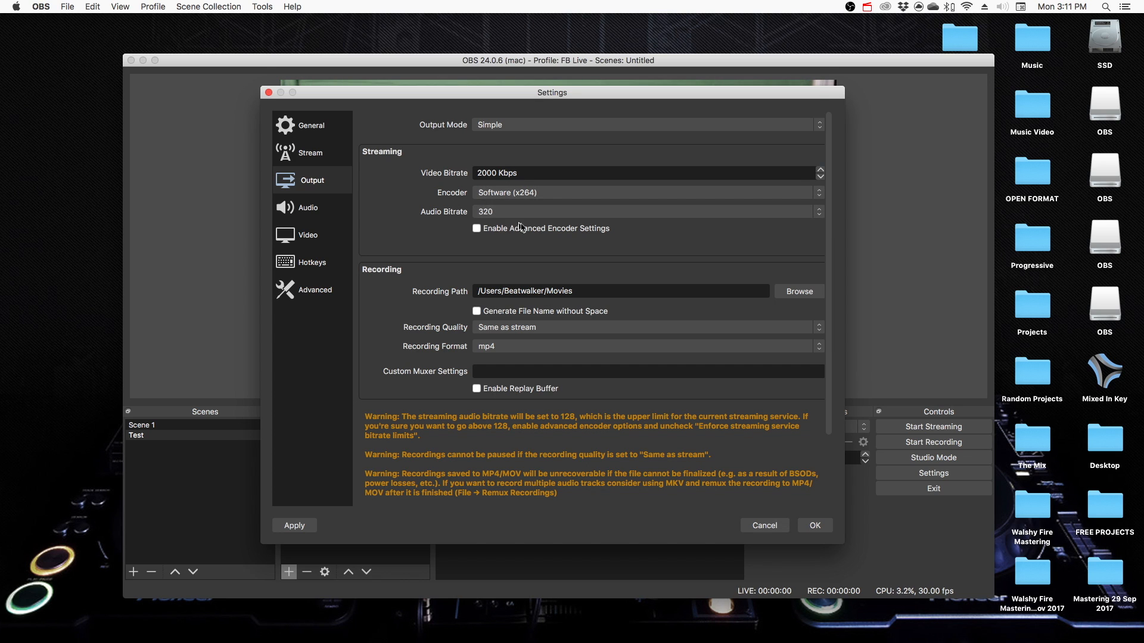
Step: Set the streaming audio bitrate to 192 in the output settings
left_click(542, 212)
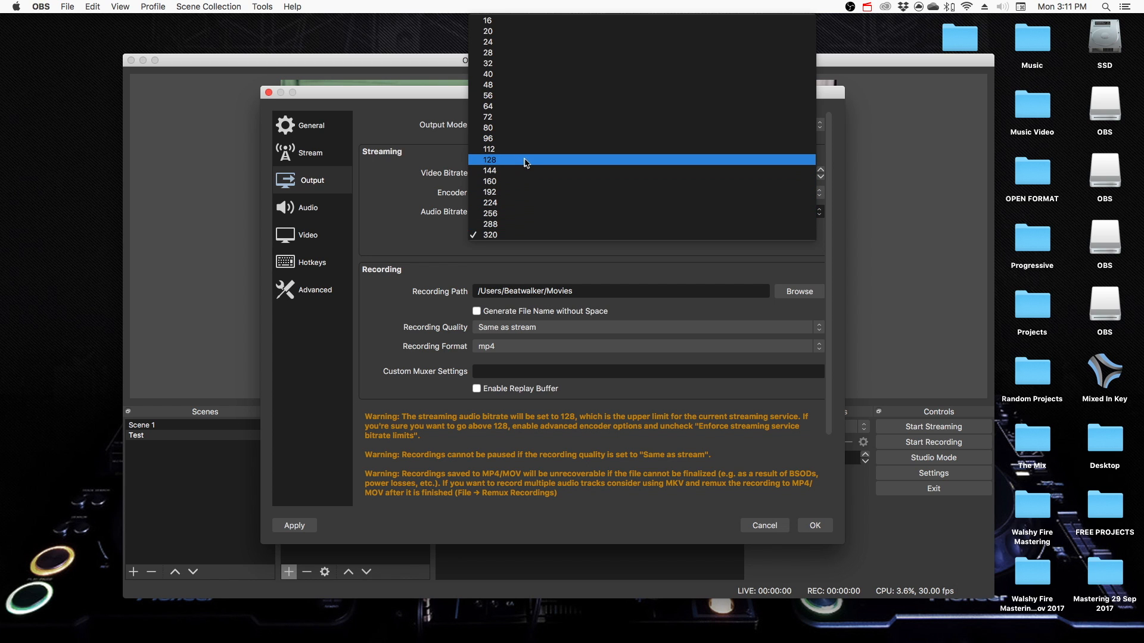
left_click(524, 192)
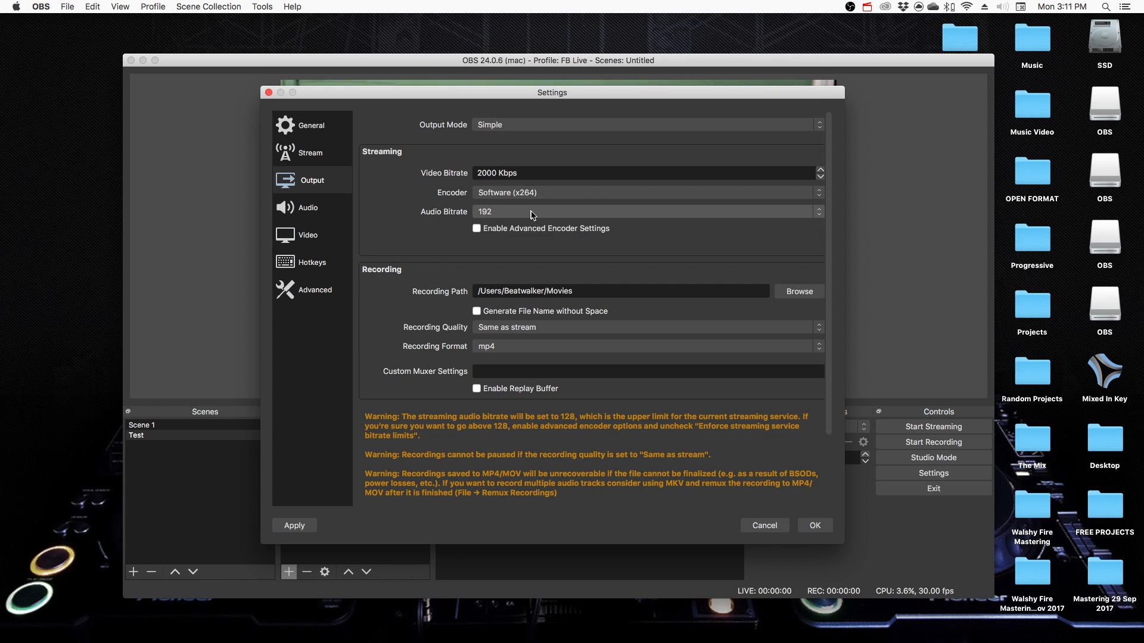
left_click(533, 213)
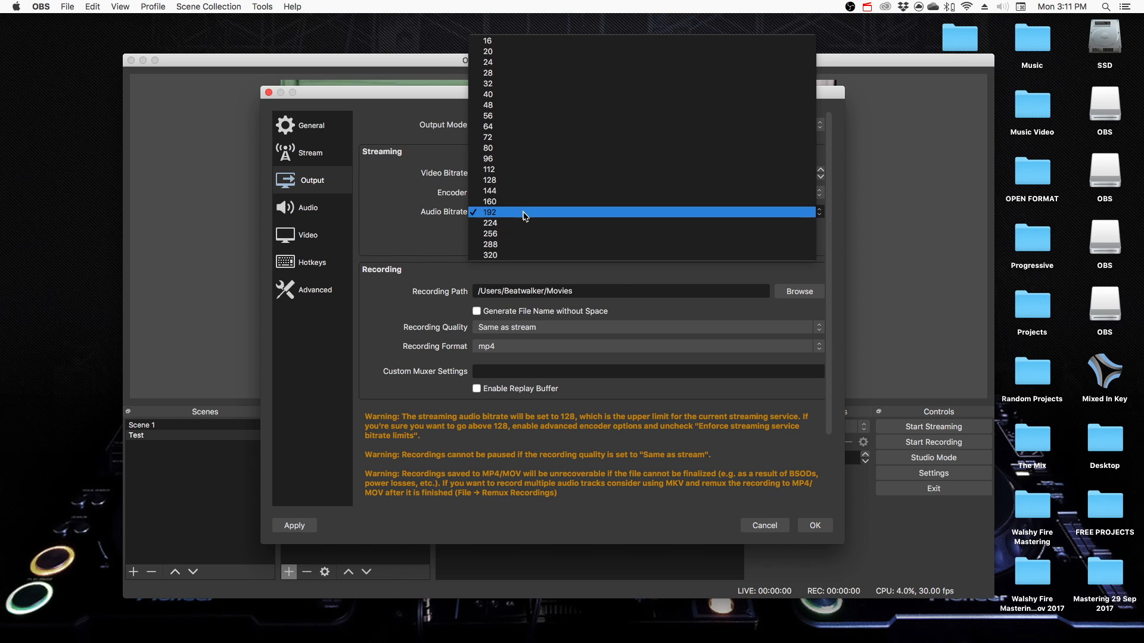
left_click(531, 212)
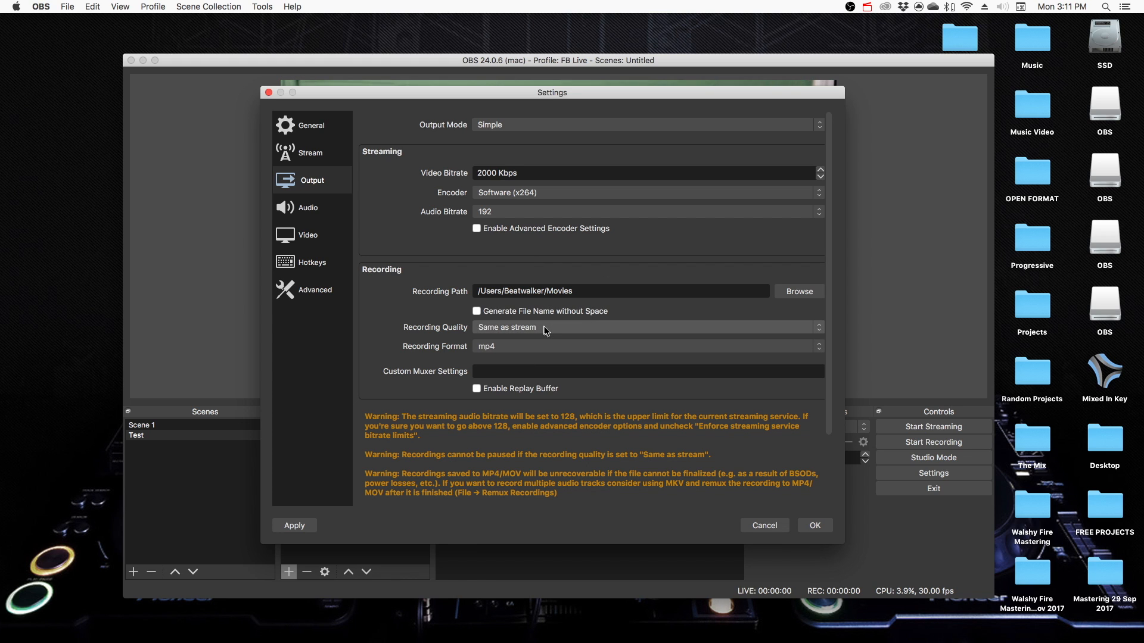
Step: Review the audio sample rate, channels and devices, return to the output settings, and save all settings
left_click(324, 212)
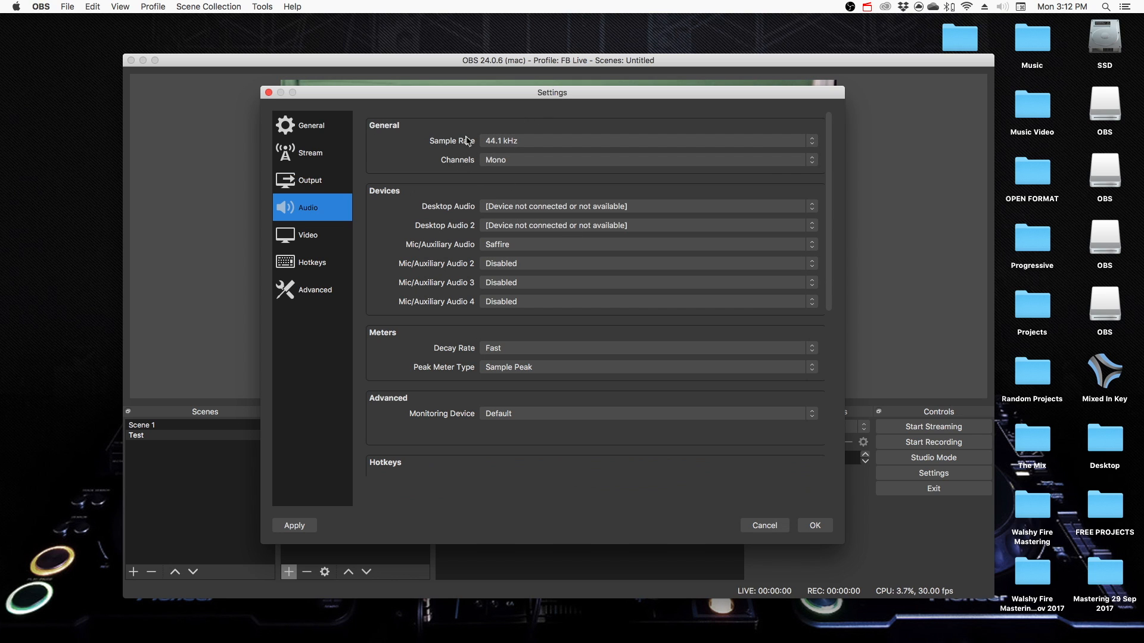
left_click(327, 182)
left_click(816, 526)
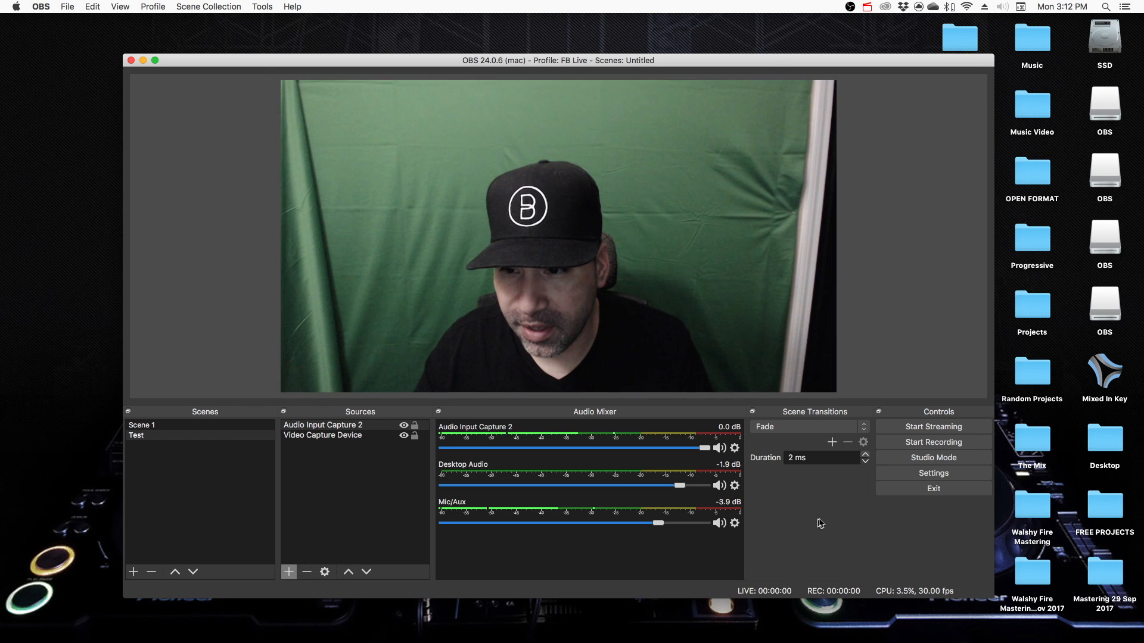